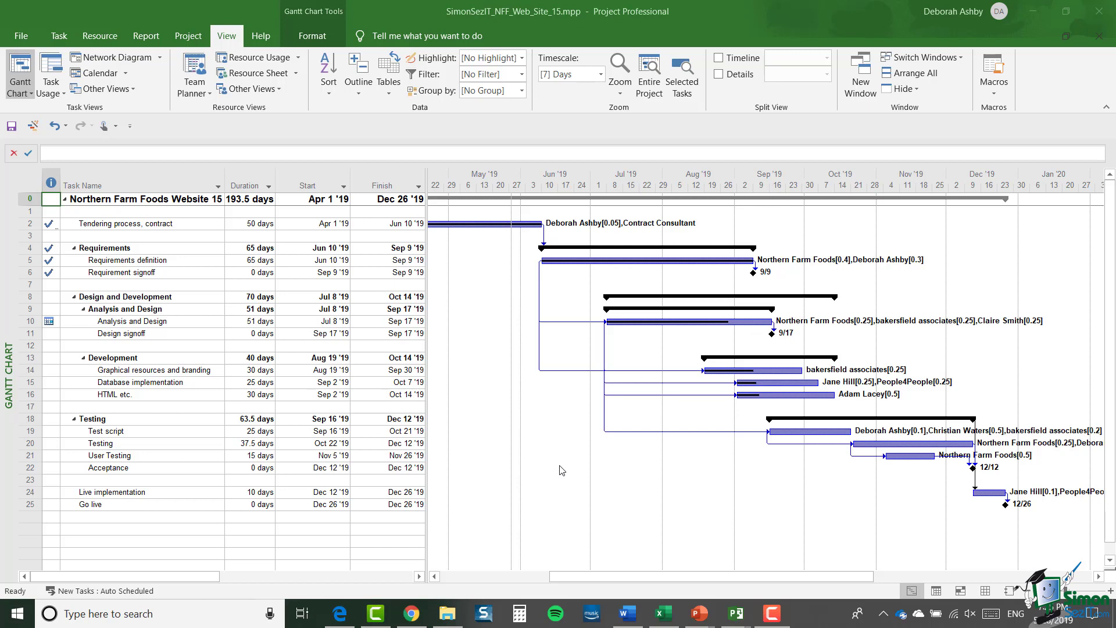
Open Visual Reports from the Report tab and uncheck Microsoft Visio to list only Excel templates
left_click(146, 38)
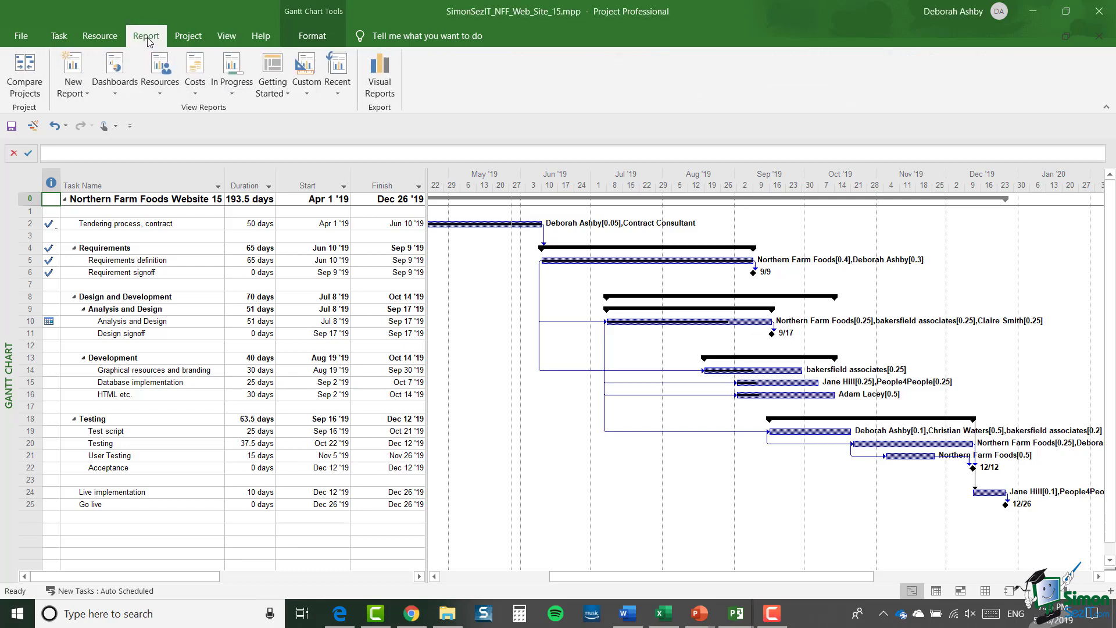
left_click(381, 78)
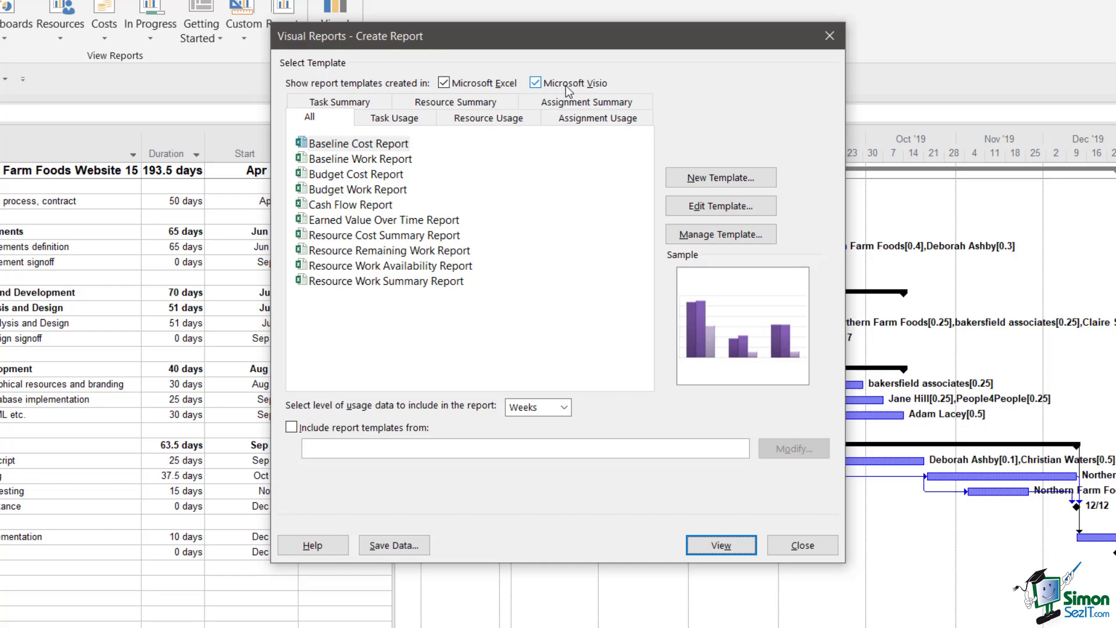
left_click(537, 86)
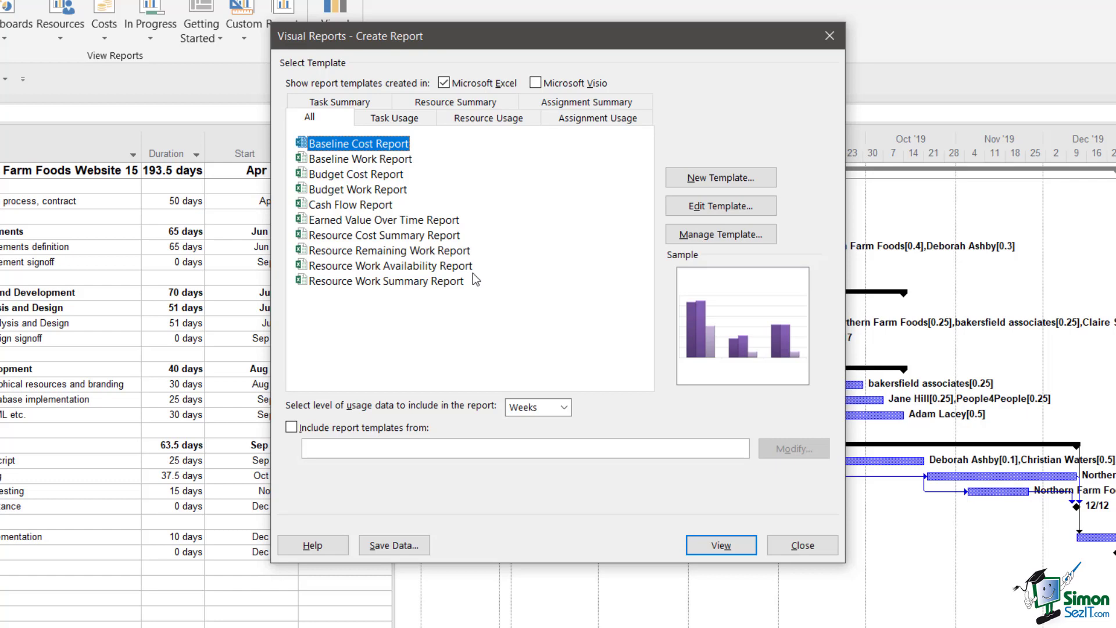
Browse the Task, Resource and Assignment Usage templates, keep usage level at Weeks, then view Task Summary
left_click(388, 119)
left_click(474, 121)
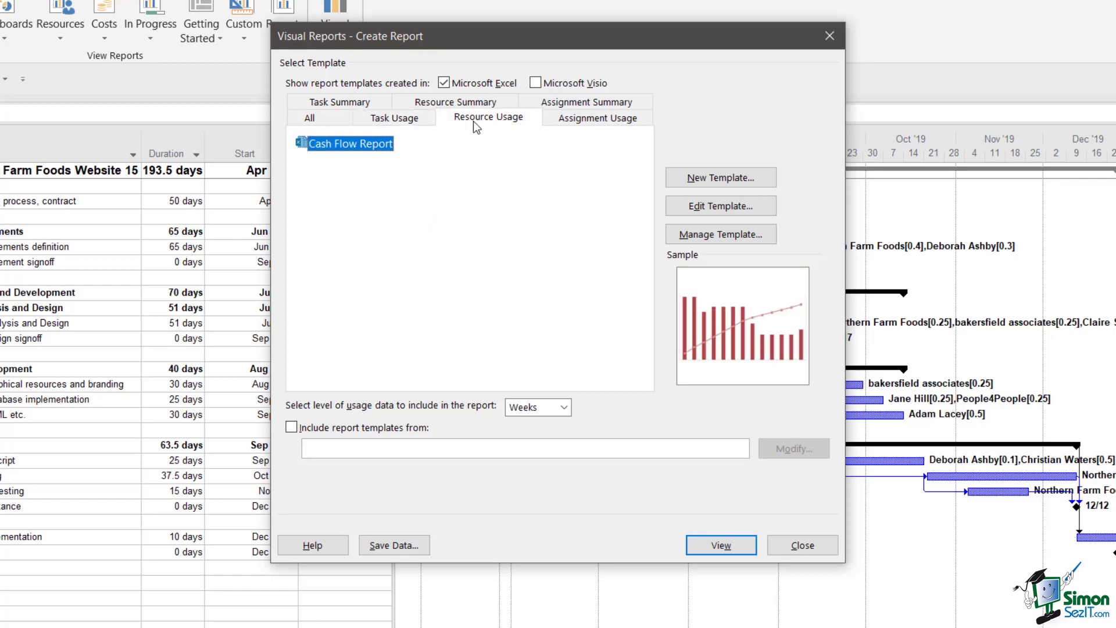
left_click(601, 120)
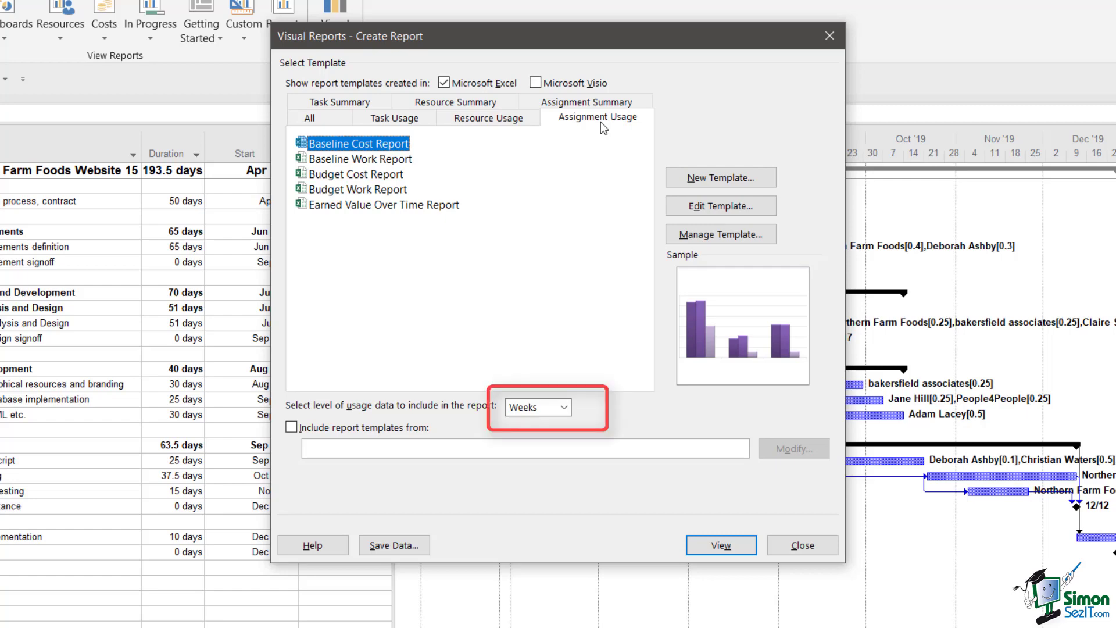
left_click(564, 408)
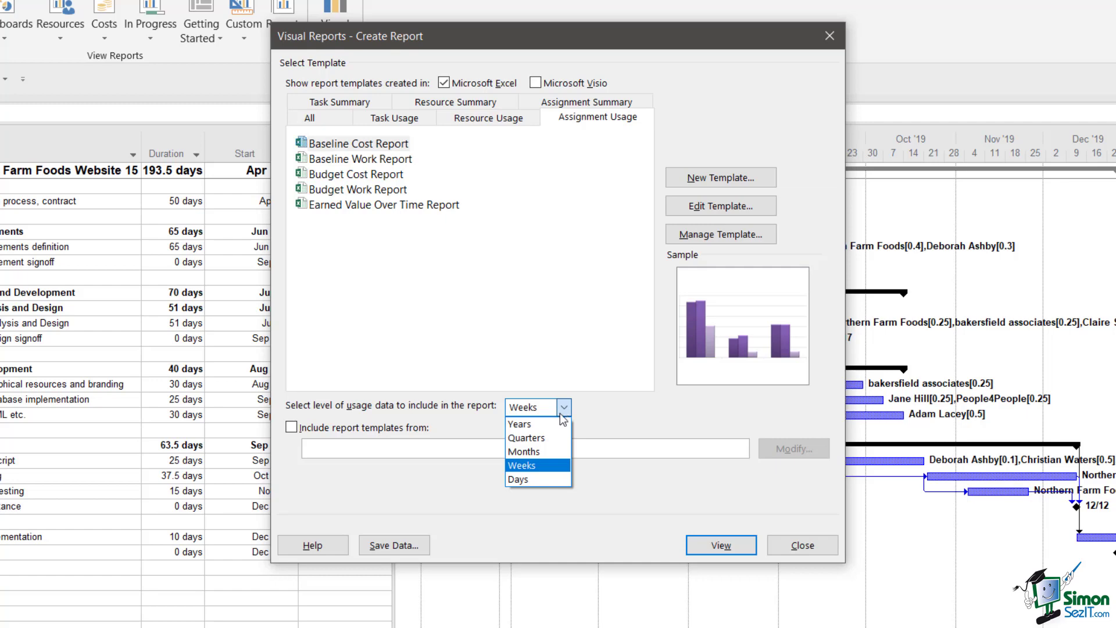
left_click(529, 463)
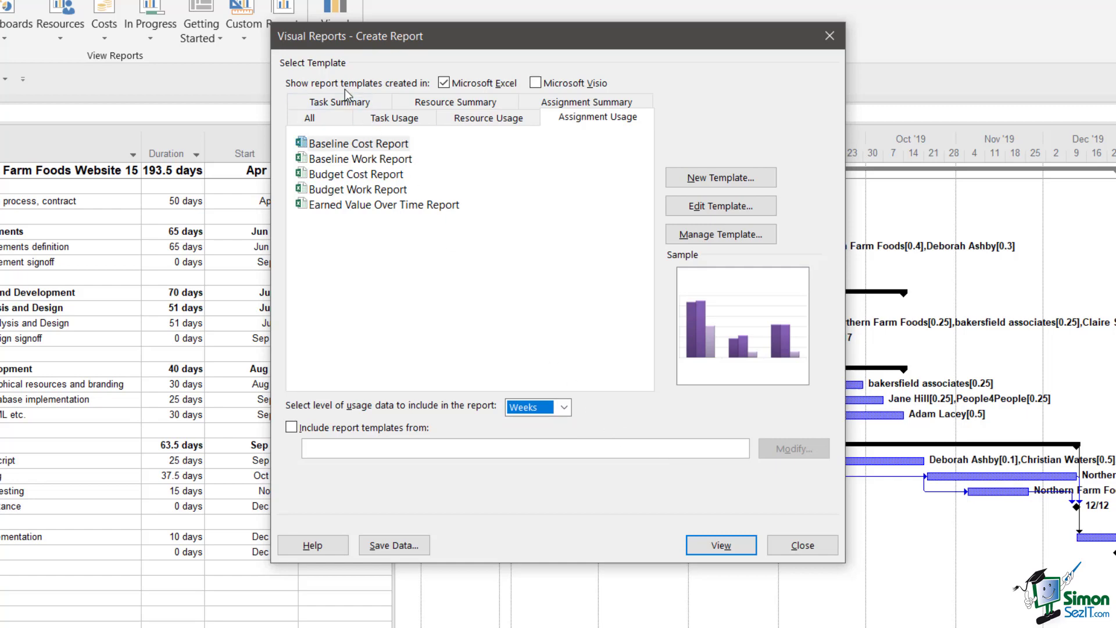
left_click(333, 100)
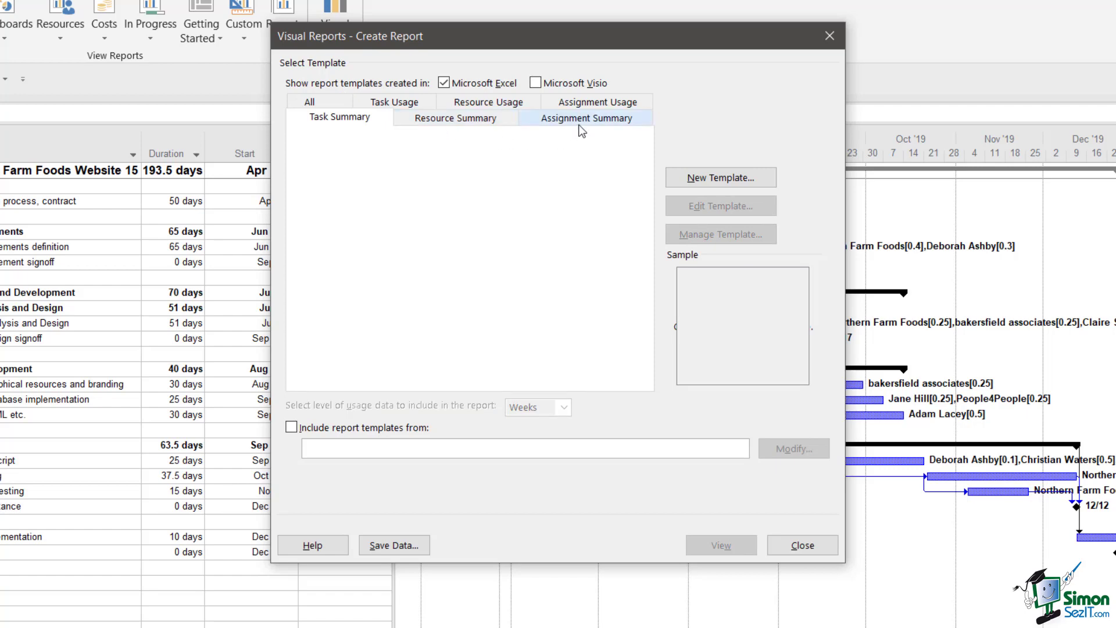
Return to All and select Cash Flow Report under Task Usage, toggling 'Include report templates from' off again
key("ctrl+shift+Tab")
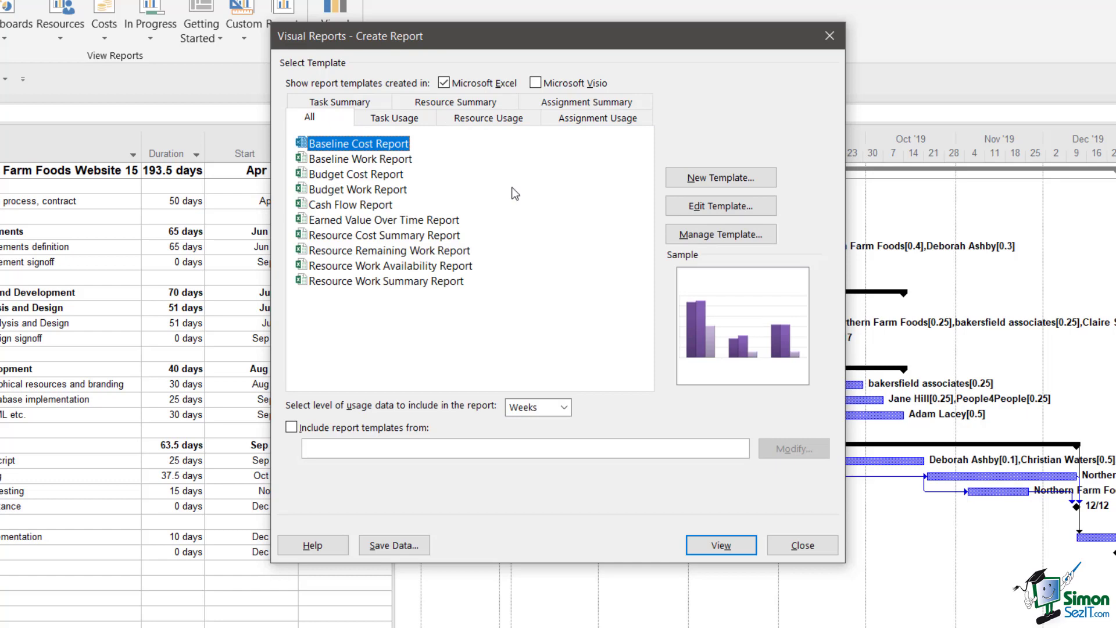
left_click(409, 121)
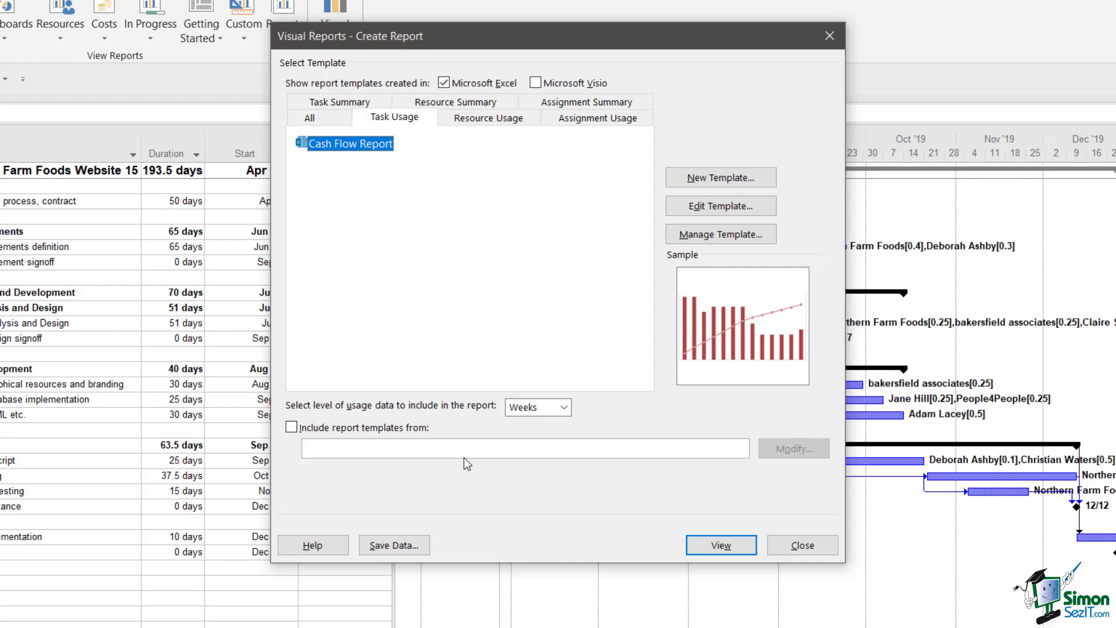
left_click(290, 427)
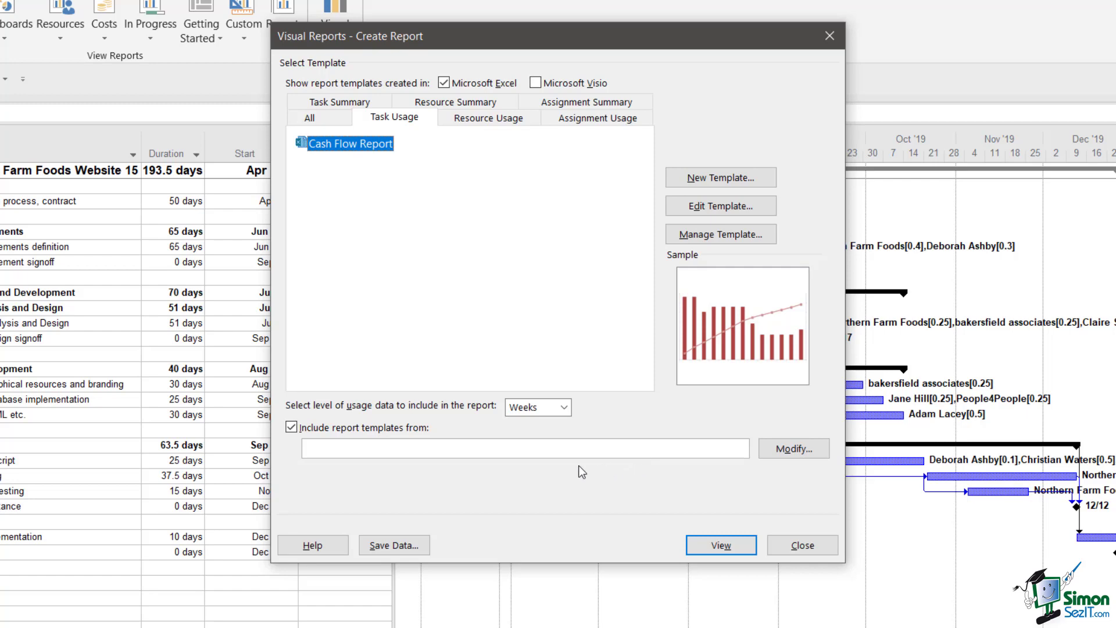
left_click(293, 428)
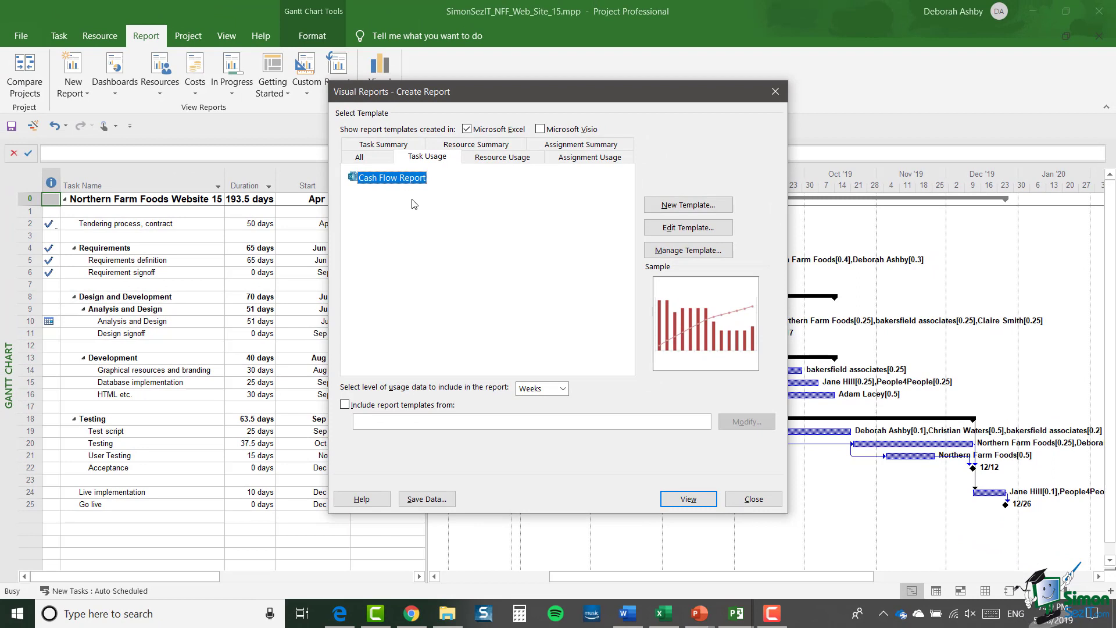
Generate the Cash Flow Report in Excel from the Create Report dialog's View button
left_click(684, 500)
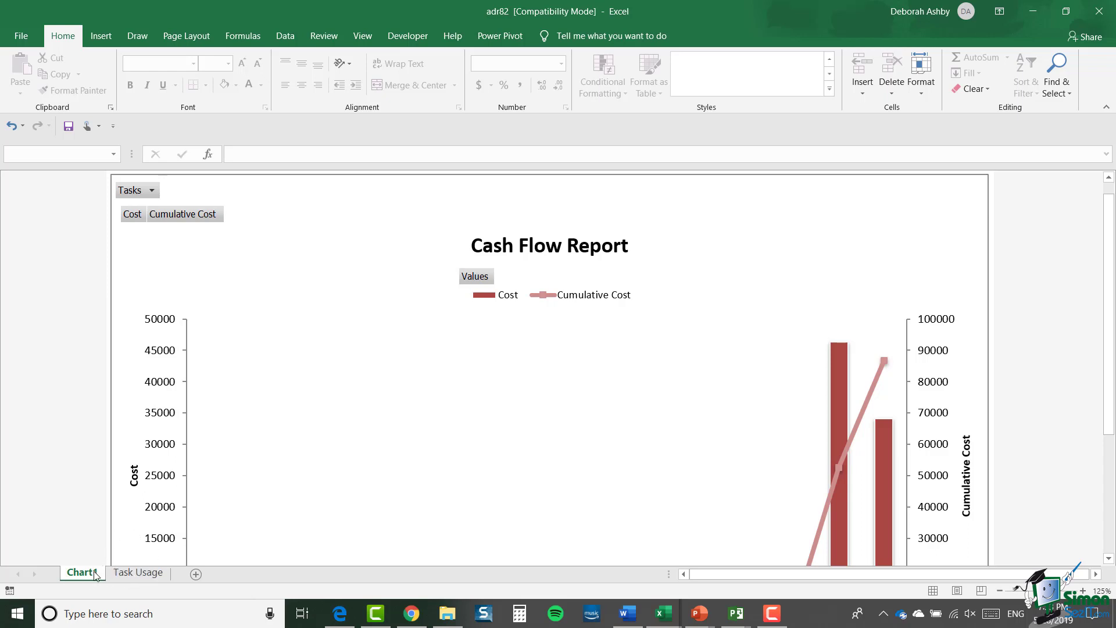
Compare the Chart1 and Task Usage sheets, then select a pivot table cell to show PivotTable Fields
left_click(132, 575)
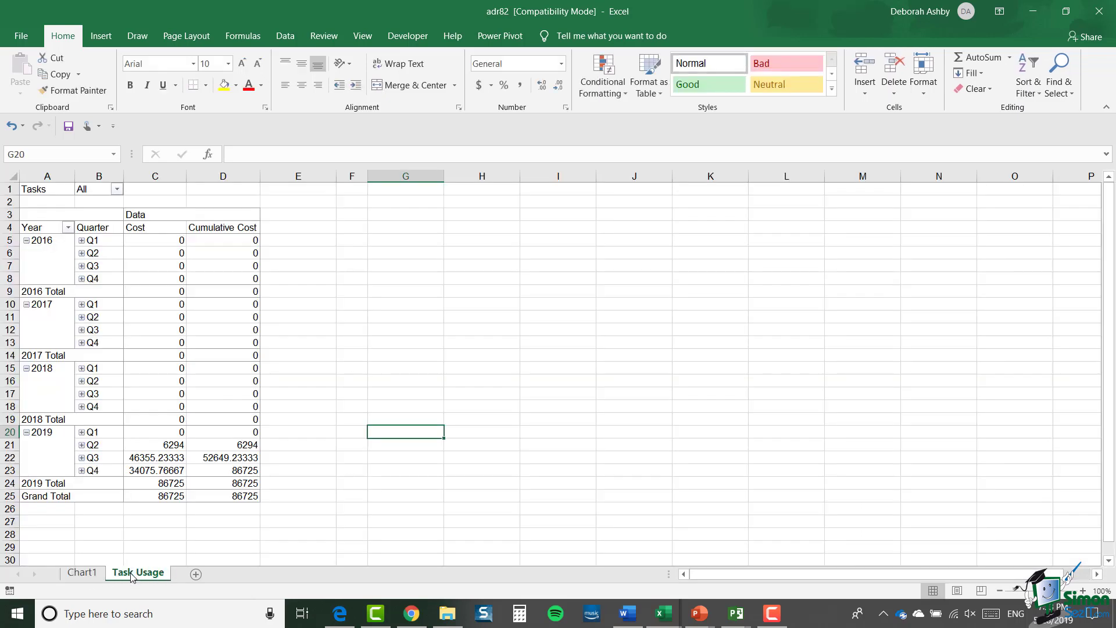
left_click(85, 577)
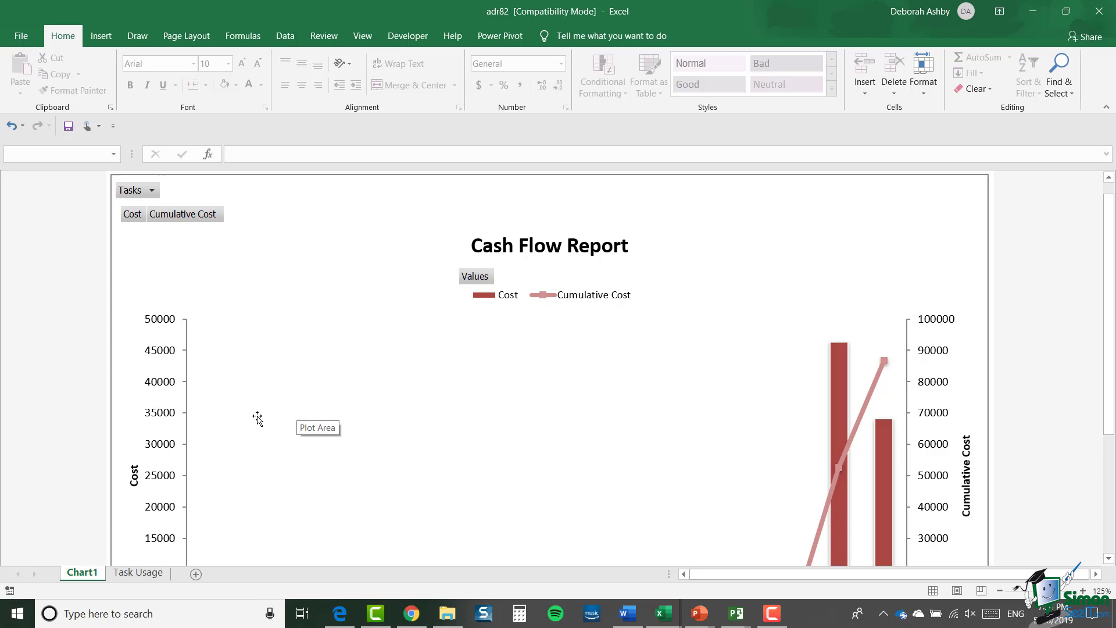
left_click(136, 574)
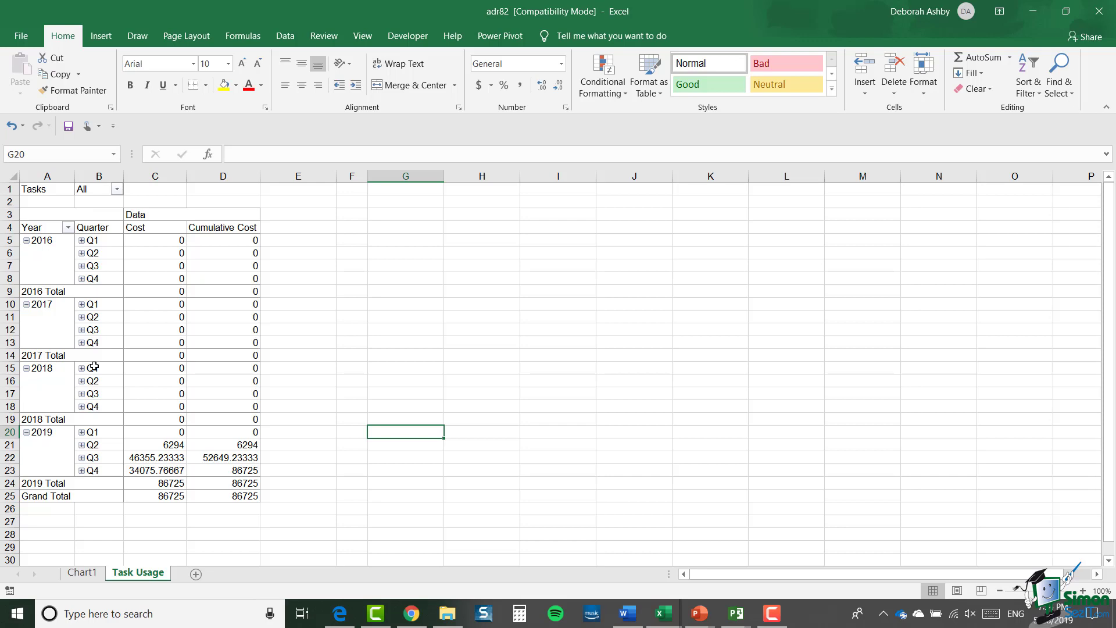
left_click(125, 310)
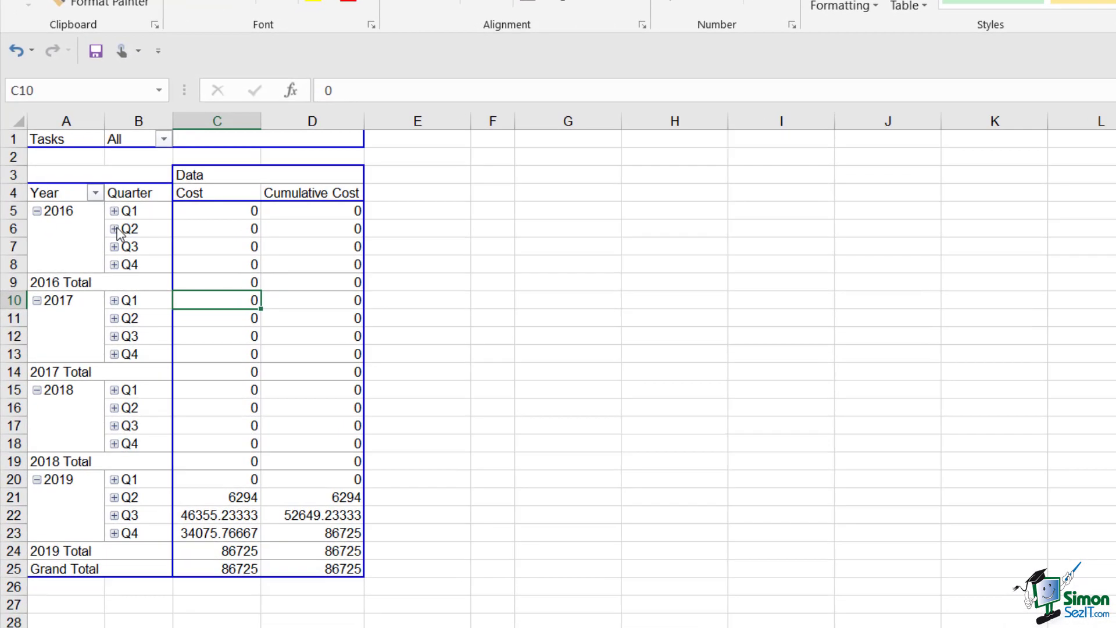
Expand every quarter of the Task Usage pivot table into weekly rows with Expand Field
left_click(107, 234)
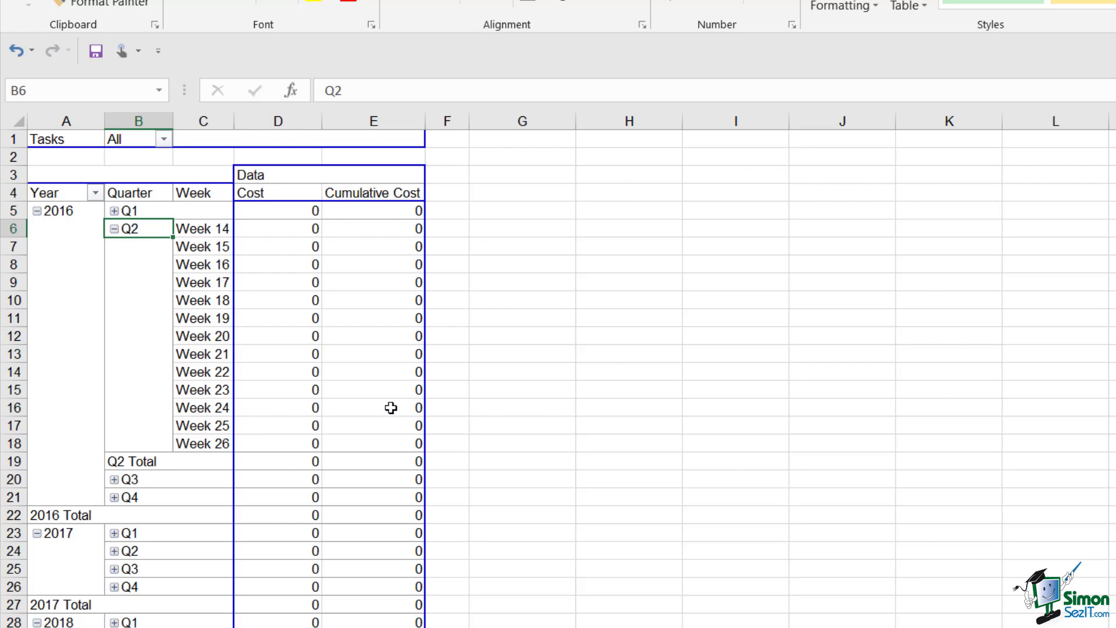
mouse_move(390, 409)
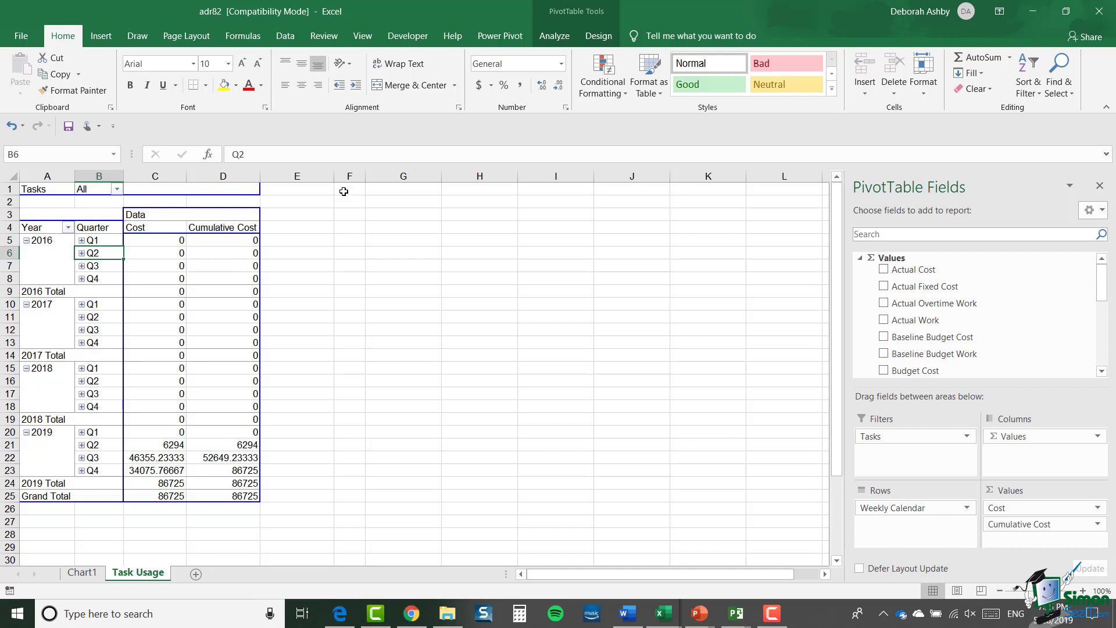
left_click(562, 37)
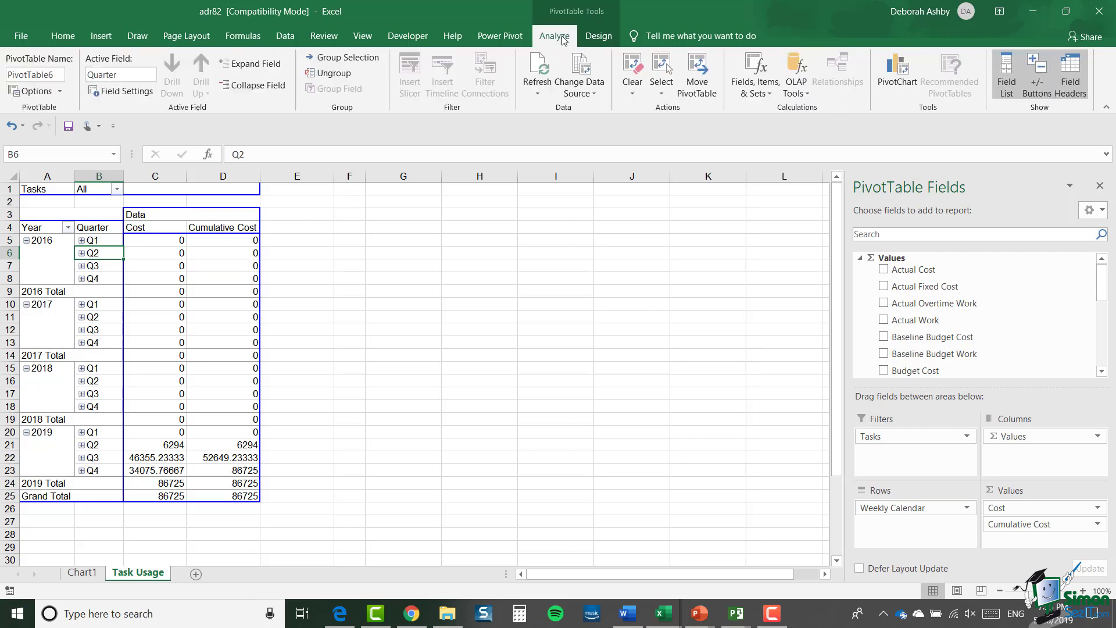
left_click(257, 66)
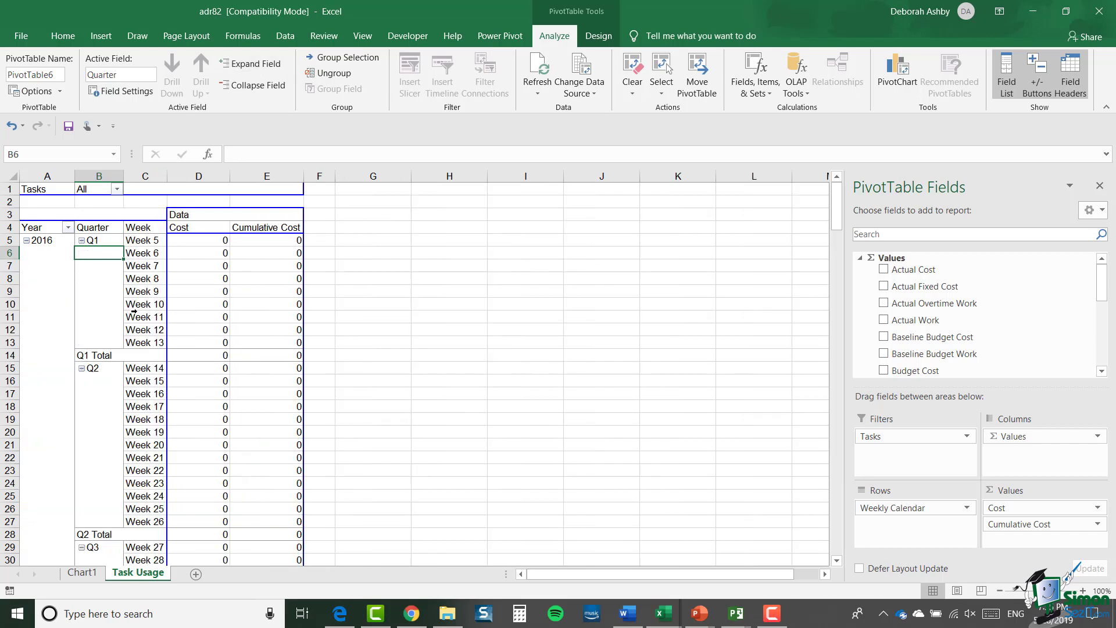
scroll(134, 312, "down", 6)
scroll(134, 312, "up", 6)
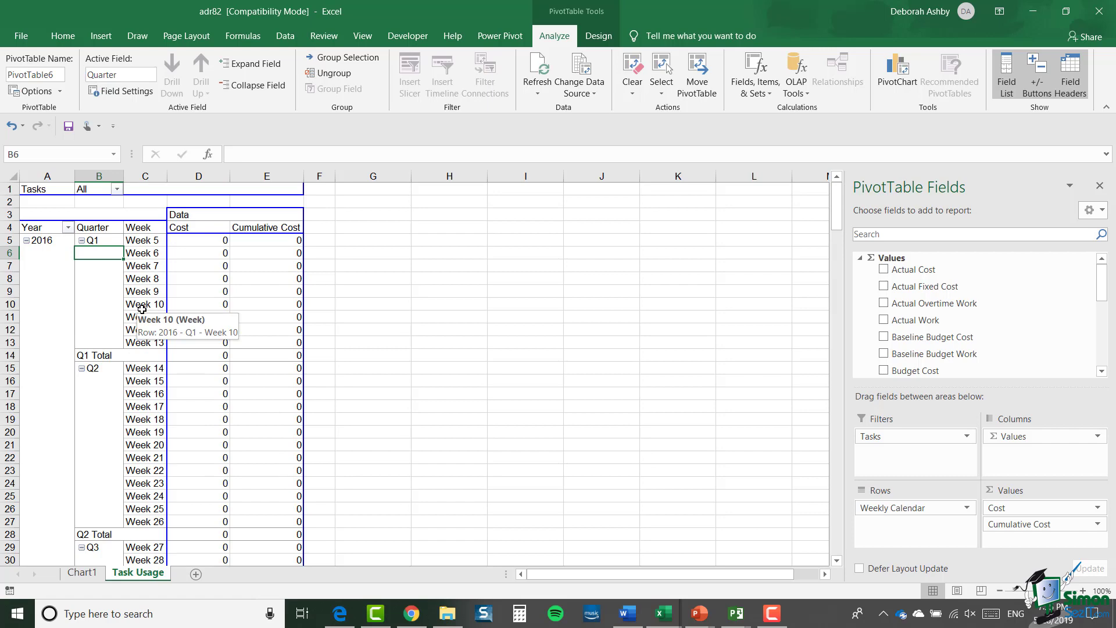
Switch to Chart1 and scroll through the chart now plotting Cost and Cumulative Cost by week
left_click(84, 573)
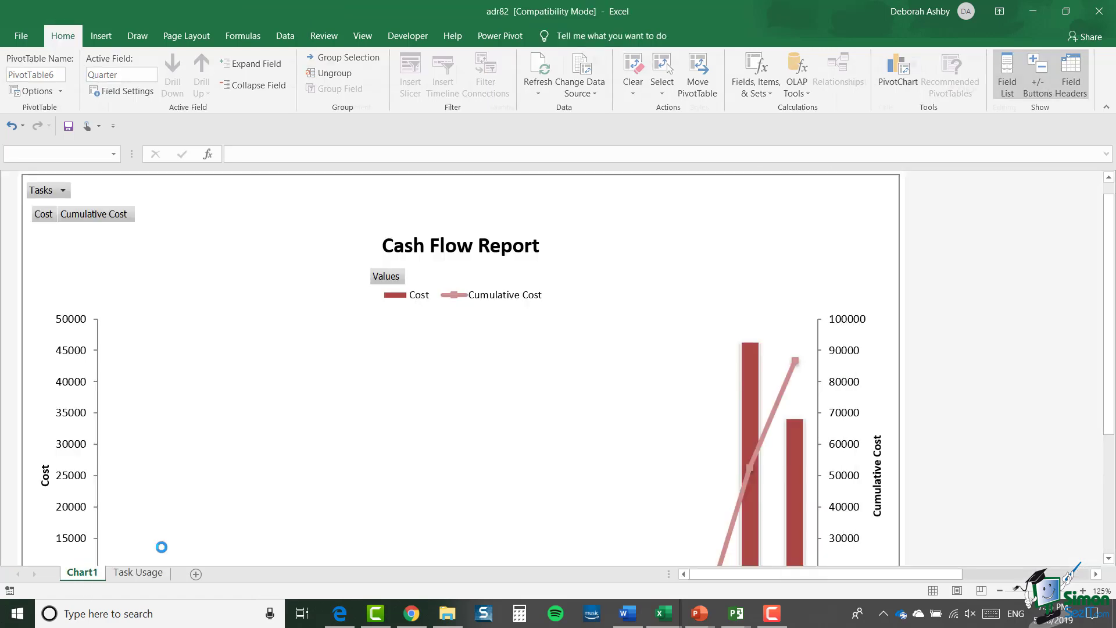
scroll(434, 400, "down", 3)
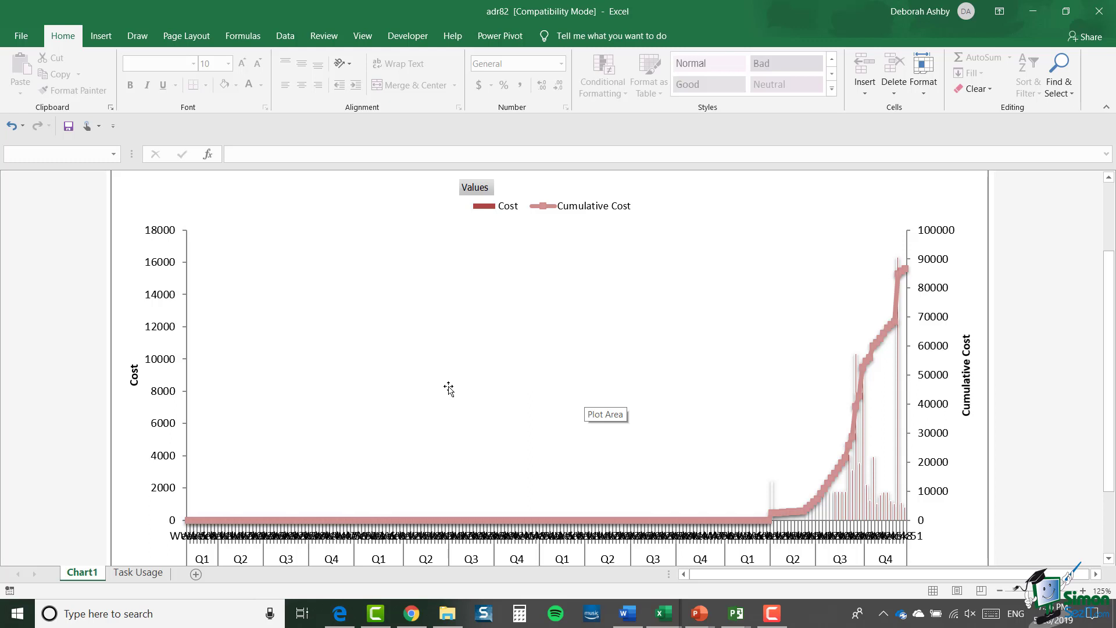
left_click(148, 575)
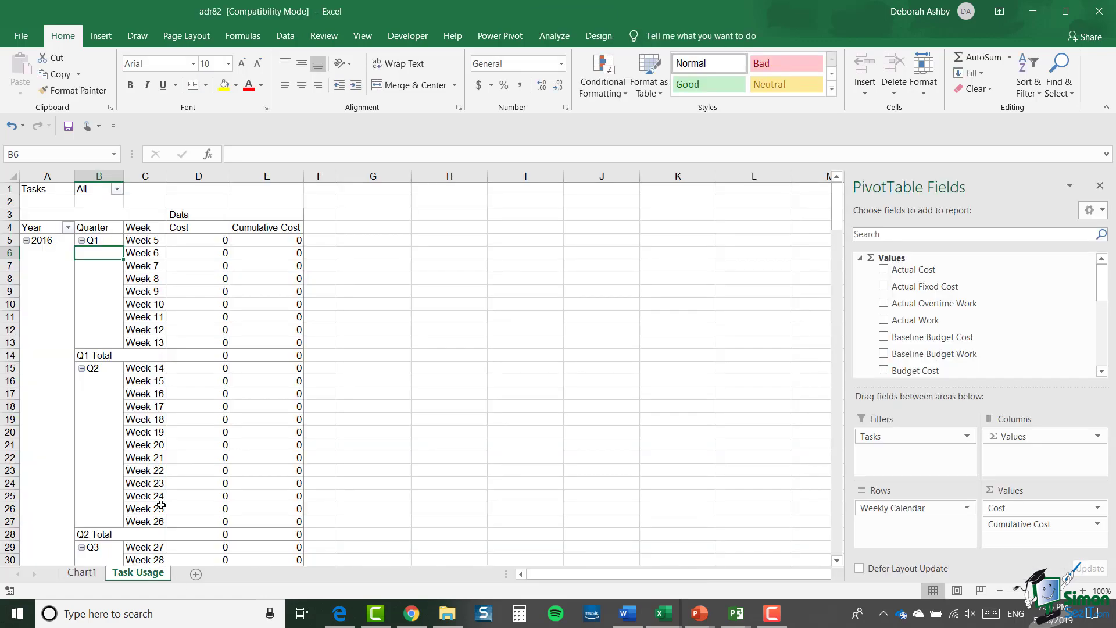
left_click(142, 330)
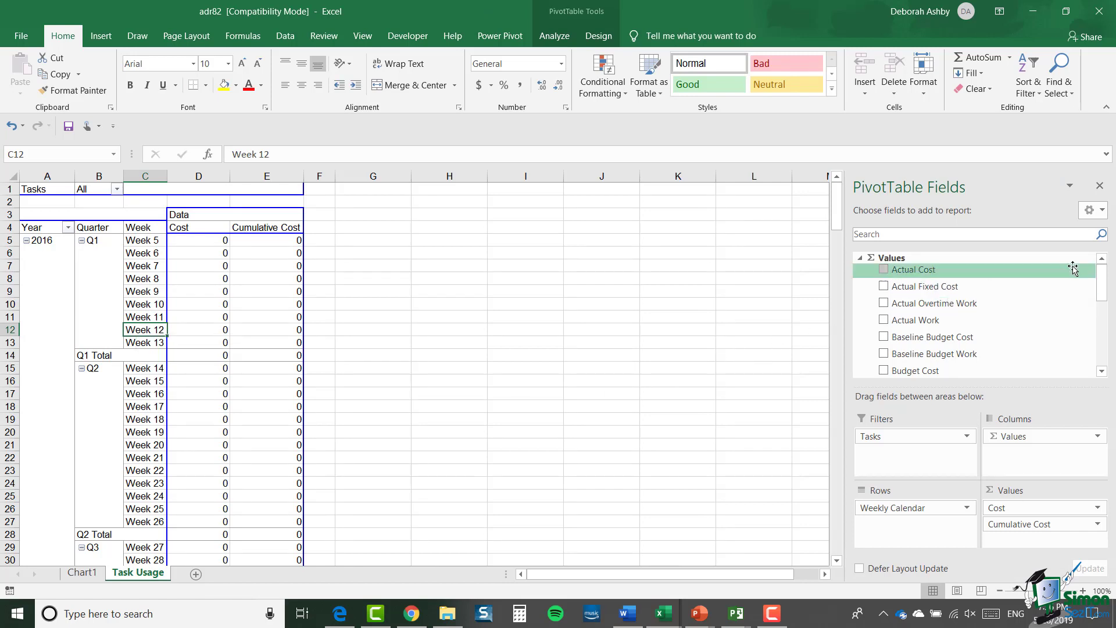
left_click_drag(1100, 273, 1103, 299)
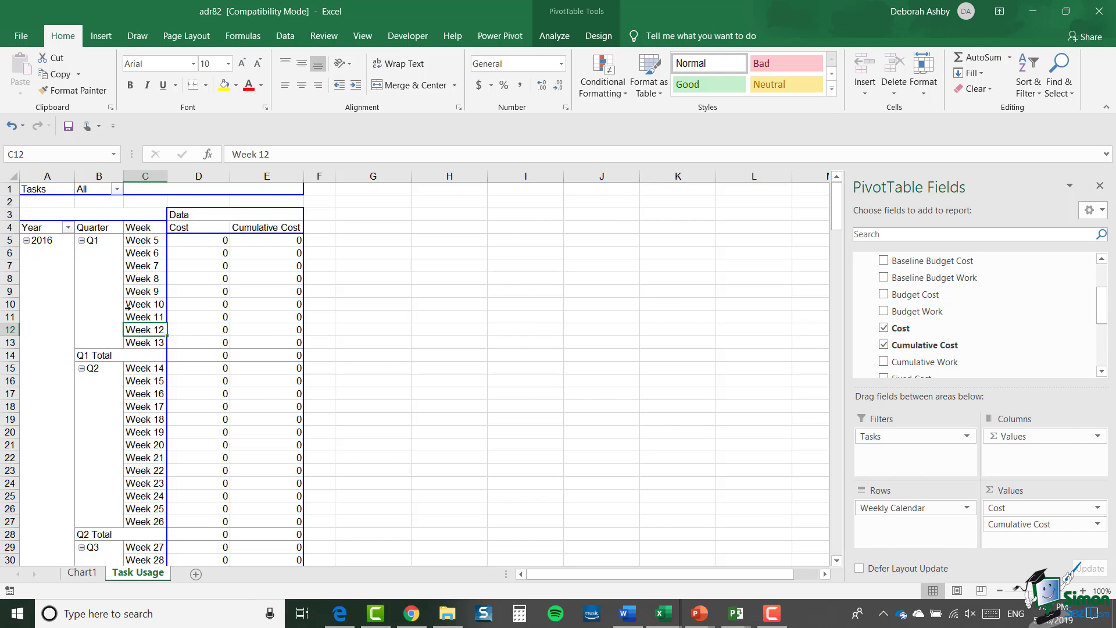
Select the Chart1 pivot chart and uncheck Cost in PivotChart Fields, leaving only Cumulative Cost
left_click(82, 571)
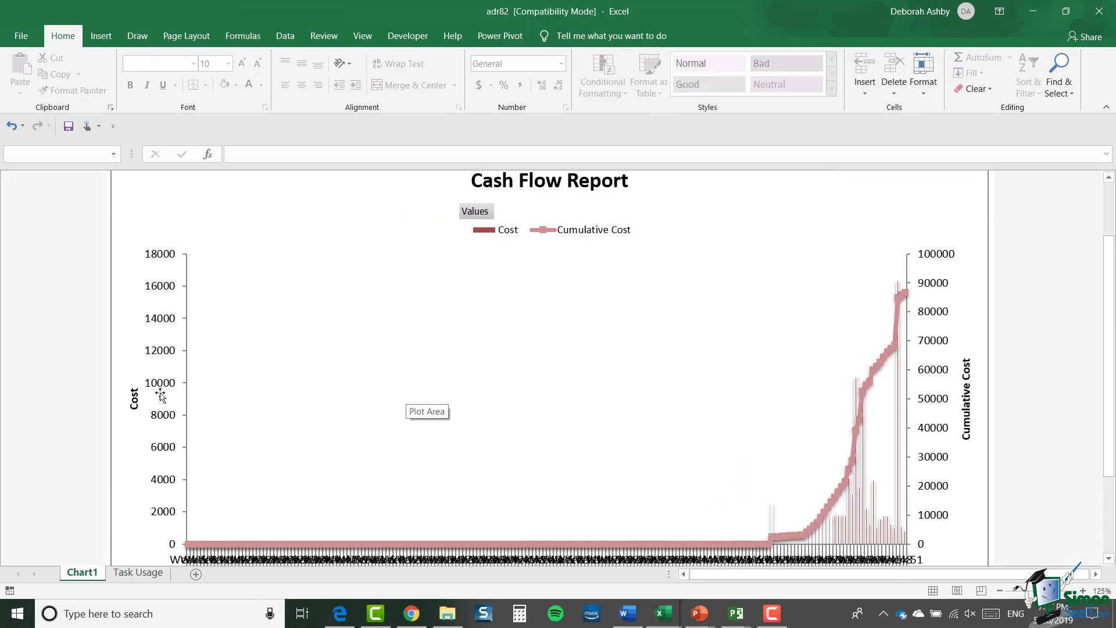
left_click(159, 356)
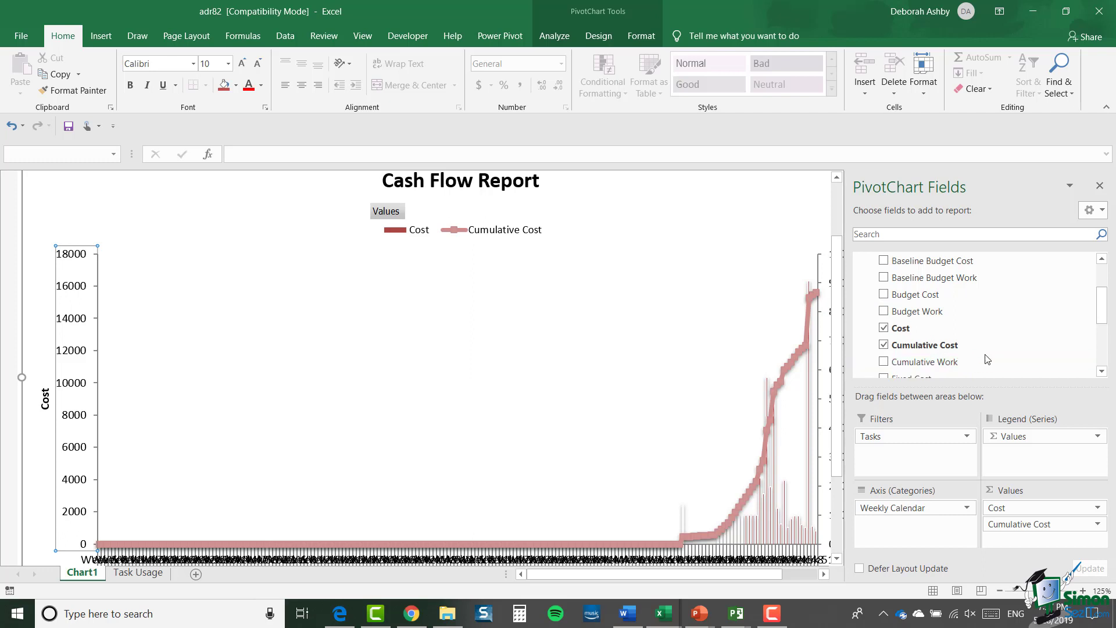
left_click(884, 328)
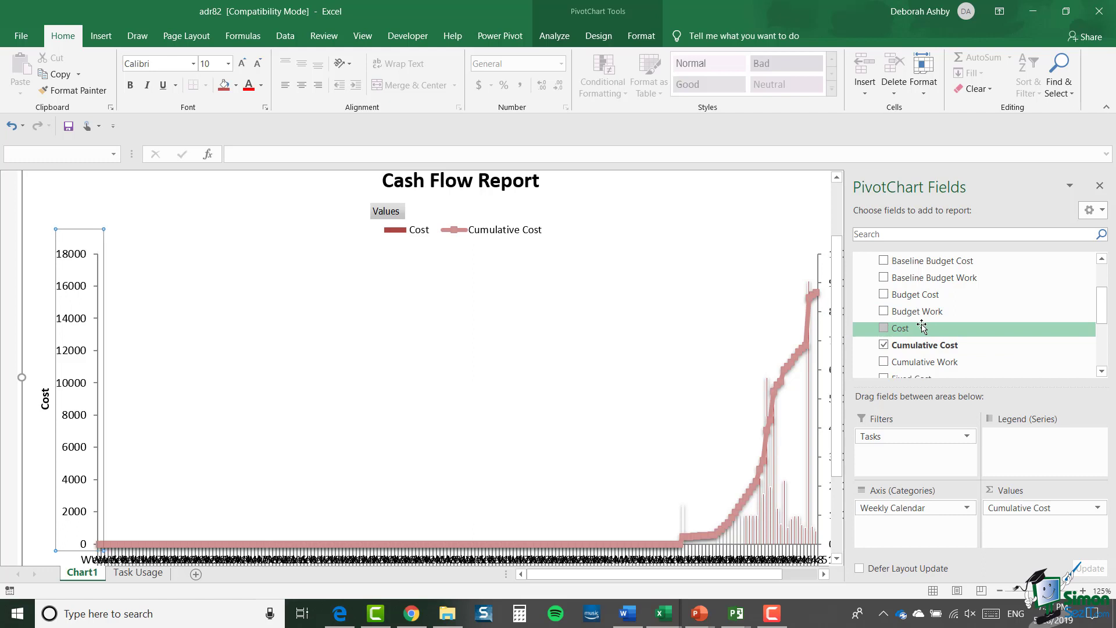